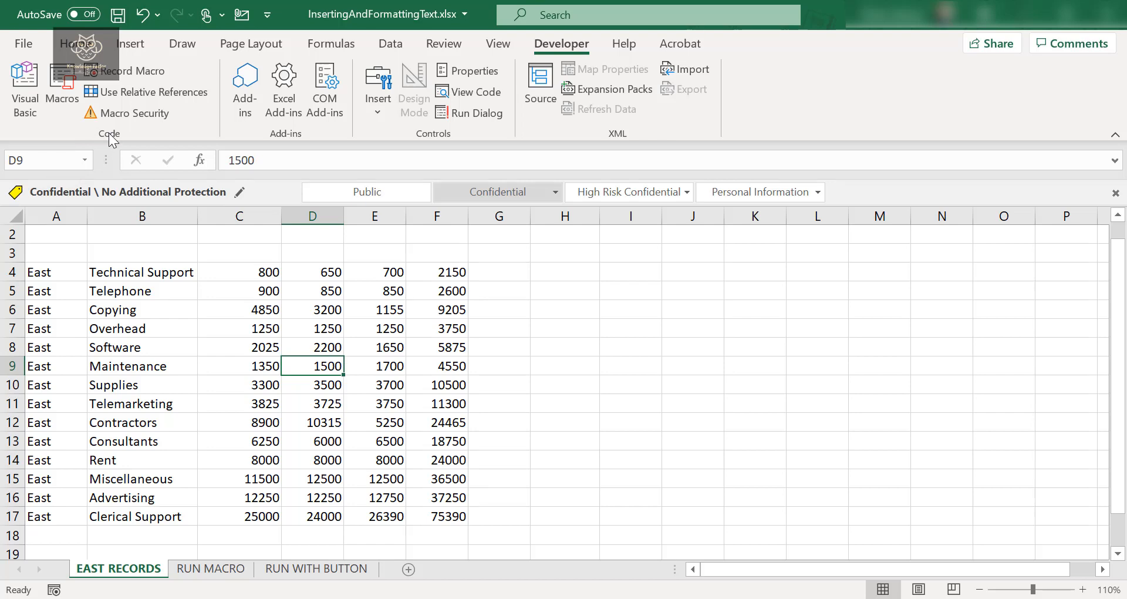
Set up a new macro recording named AddFormatHeaders with the shortcut letter l.
left_click(133, 73)
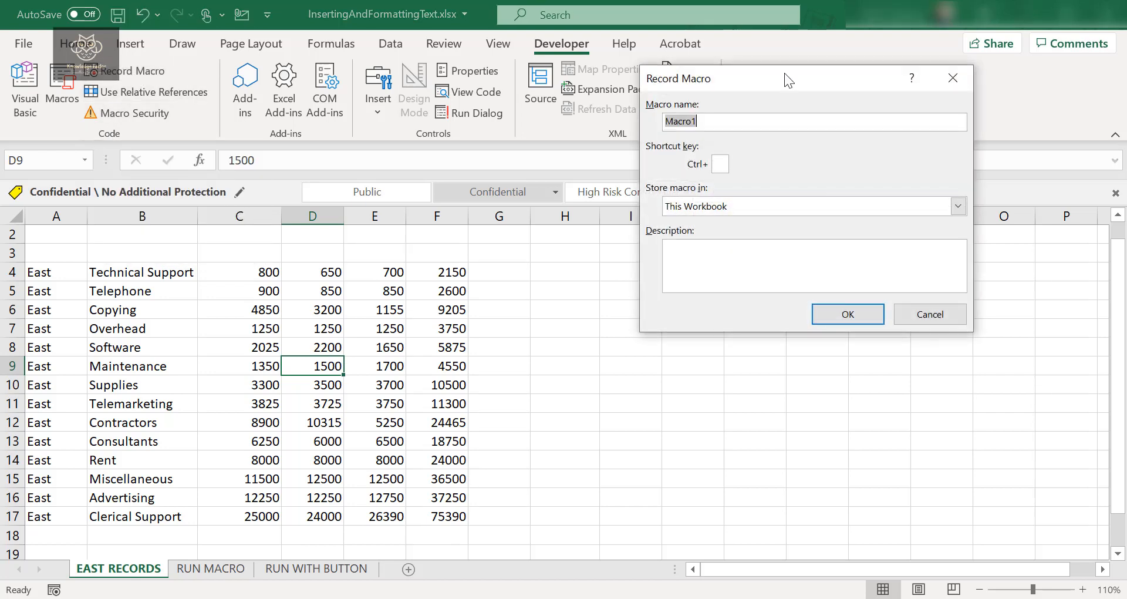
left_click_drag(784, 75, 776, 156)
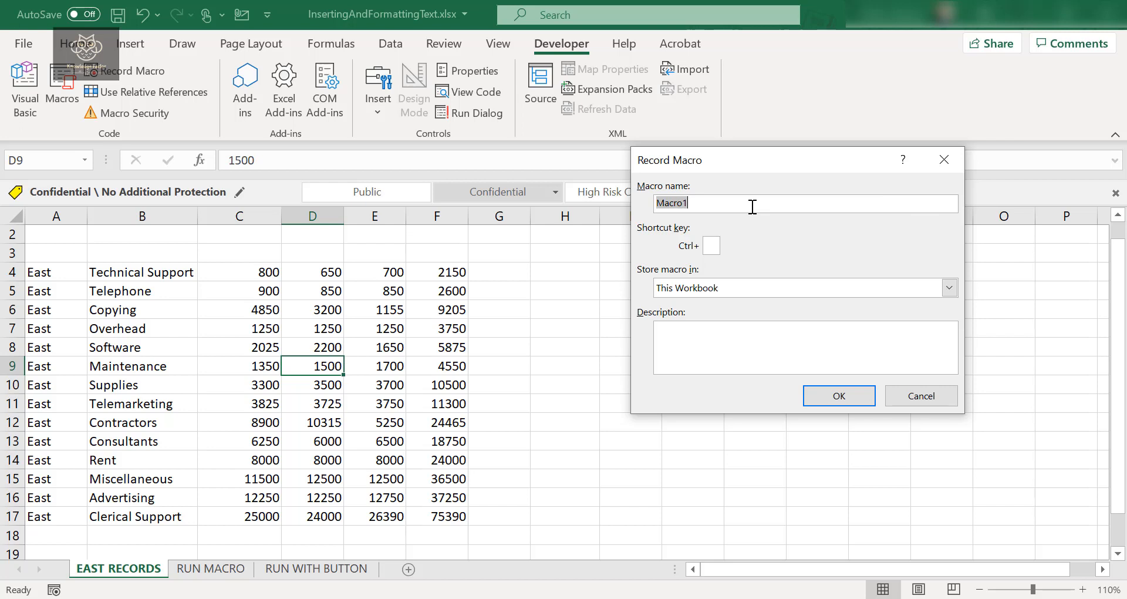
type("AddFormatHeaders")
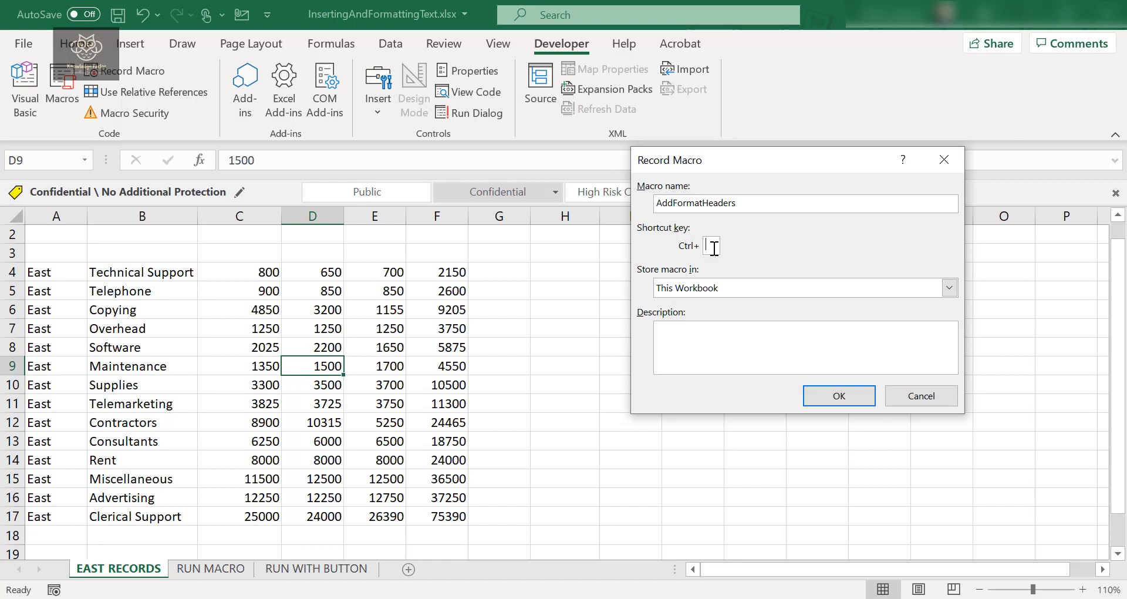
type("s")
key("BackSpace")
type("L")
key("BackSpace")
type("l")
Store the macro in This Workbook, describe it as "Place headers and format the content", and start recording.
left_click(949, 287)
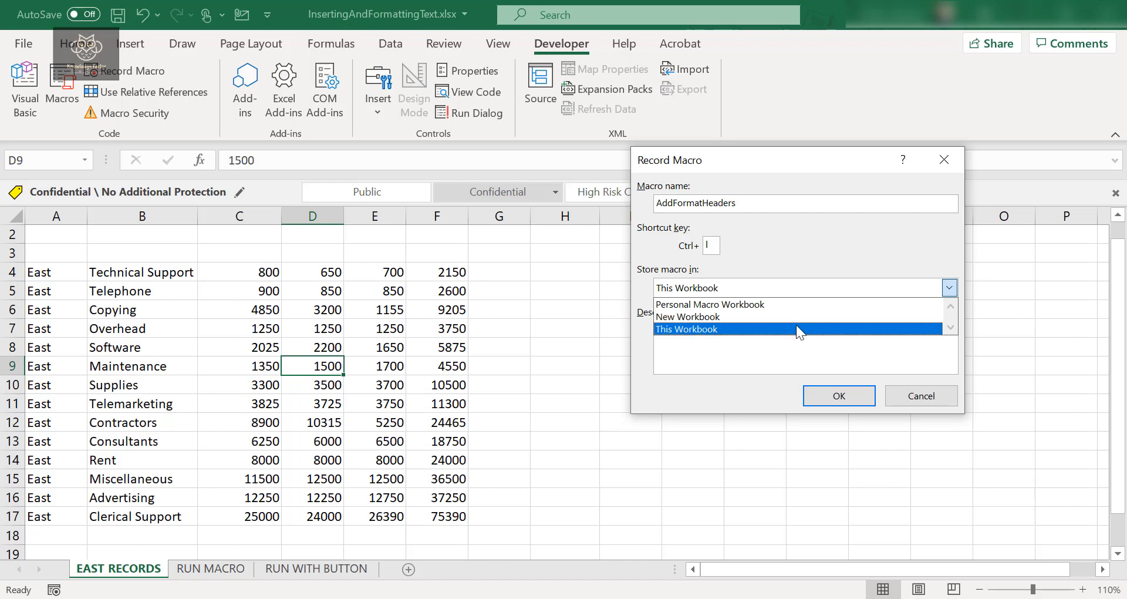
left_click(797, 330)
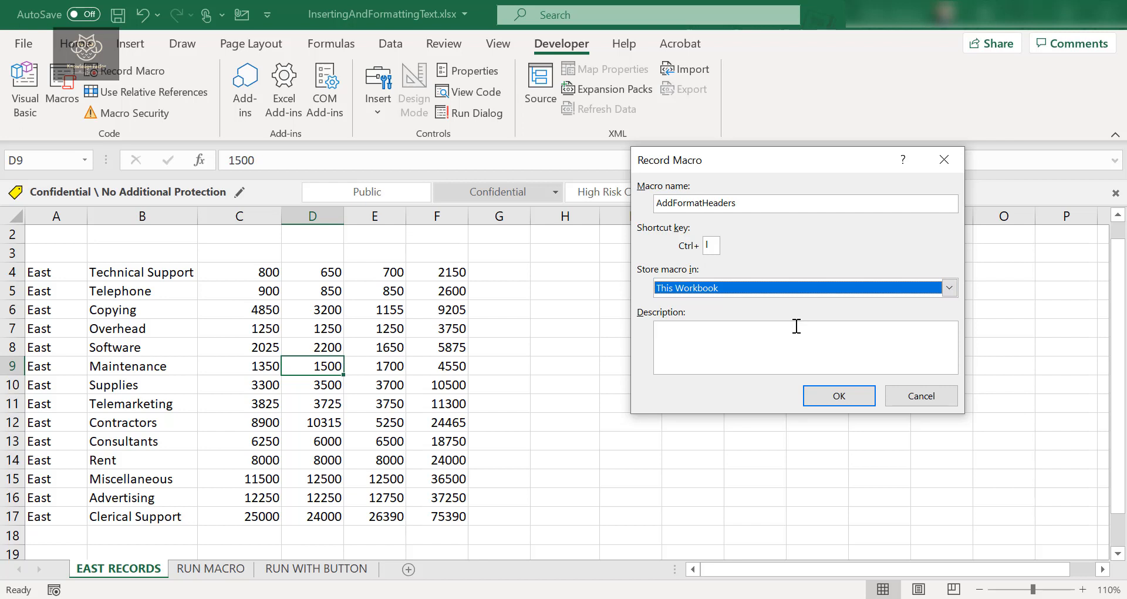
left_click(741, 348)
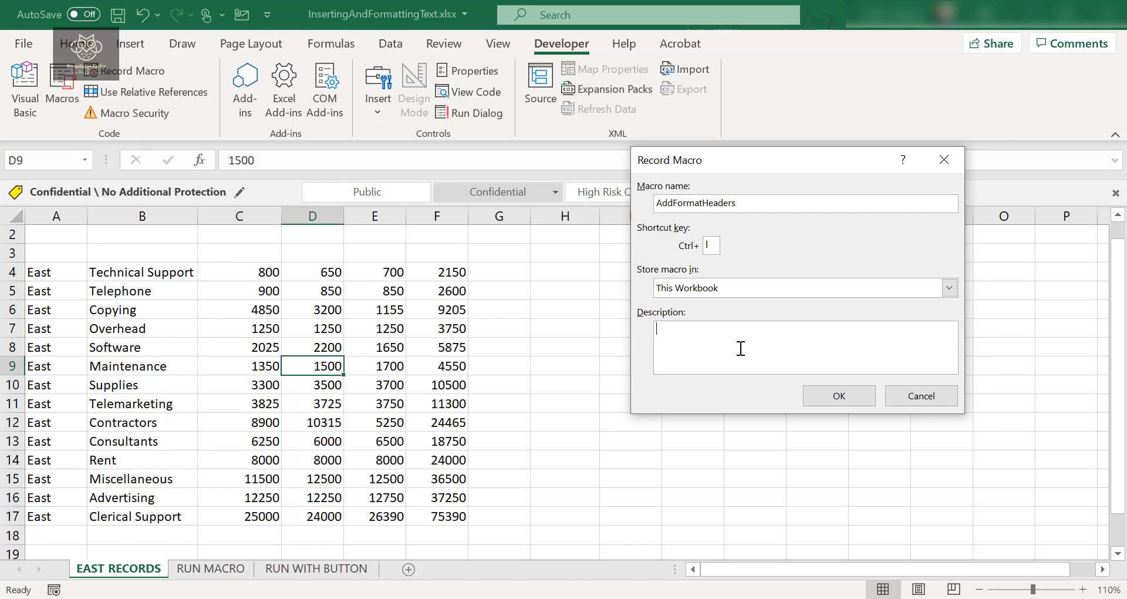
type("Place Head")
key("BackSpace")
key("BackSpace")
key("BackSpace")
key("BackSpace")
type("head")
key("BackSpace")
type("ders and format the content")
left_click(851, 392)
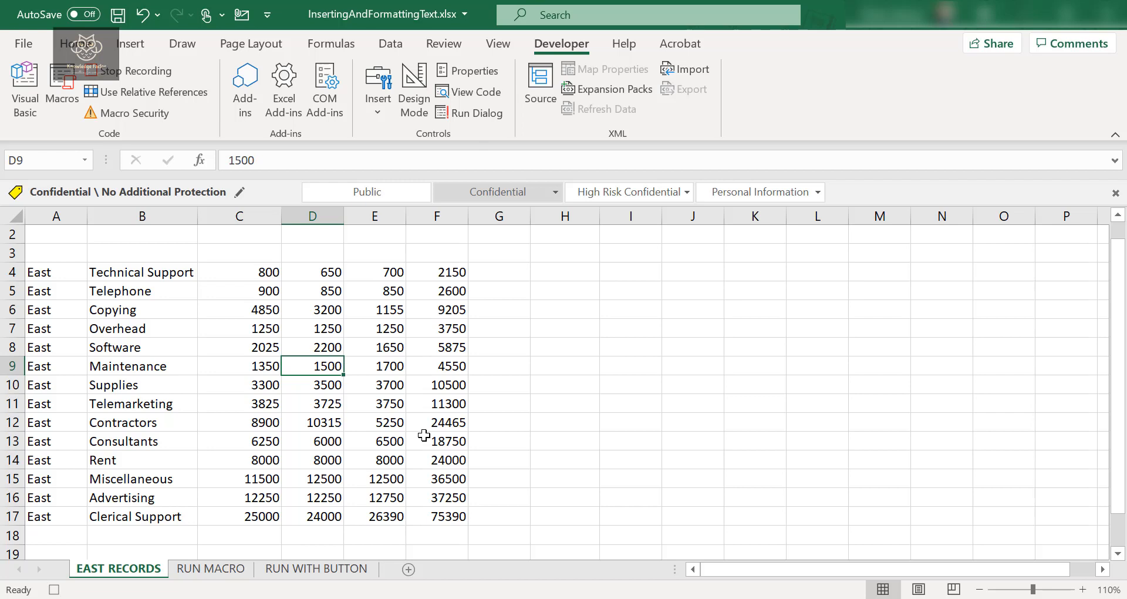
Enter the column headers Region in A3 and Expense in B3 on the EAST RECORDS sheet.
left_click(56, 256)
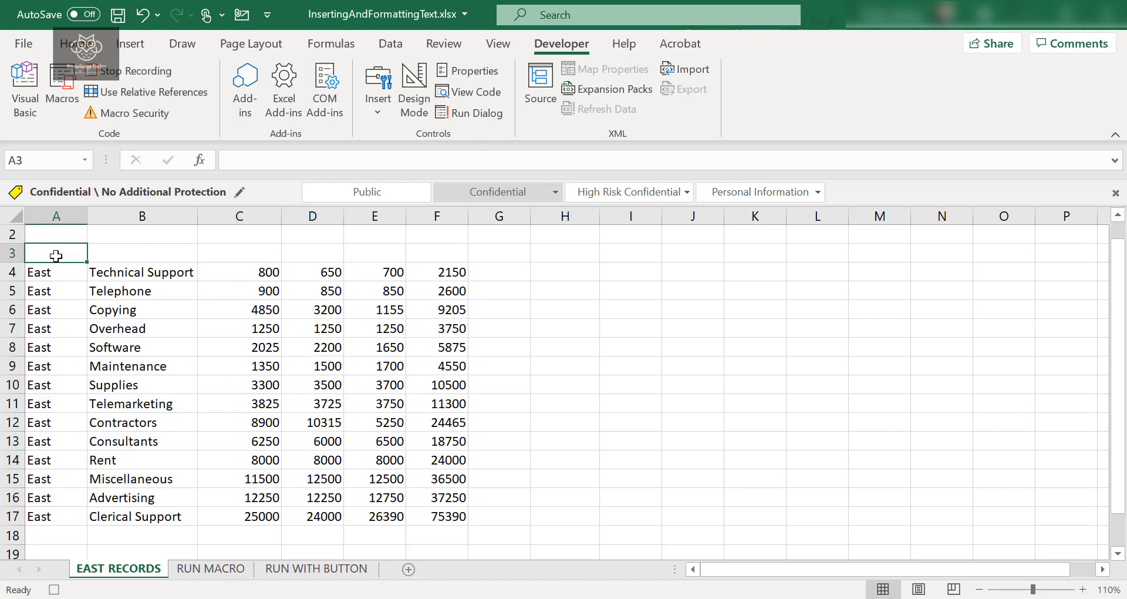
type("Region")
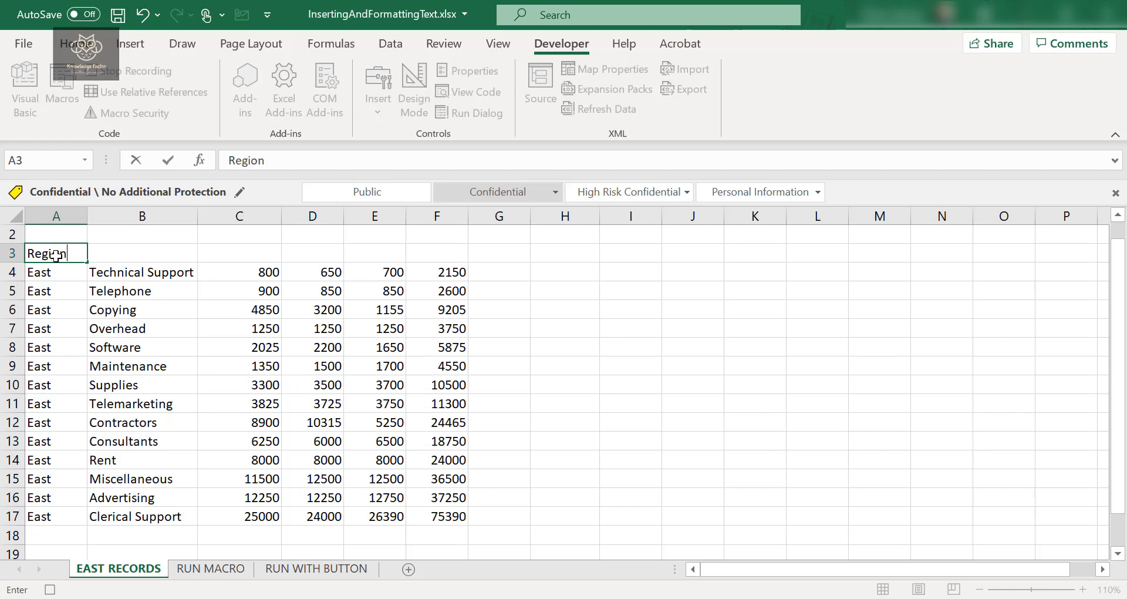
key("Tab")
type("Expense")
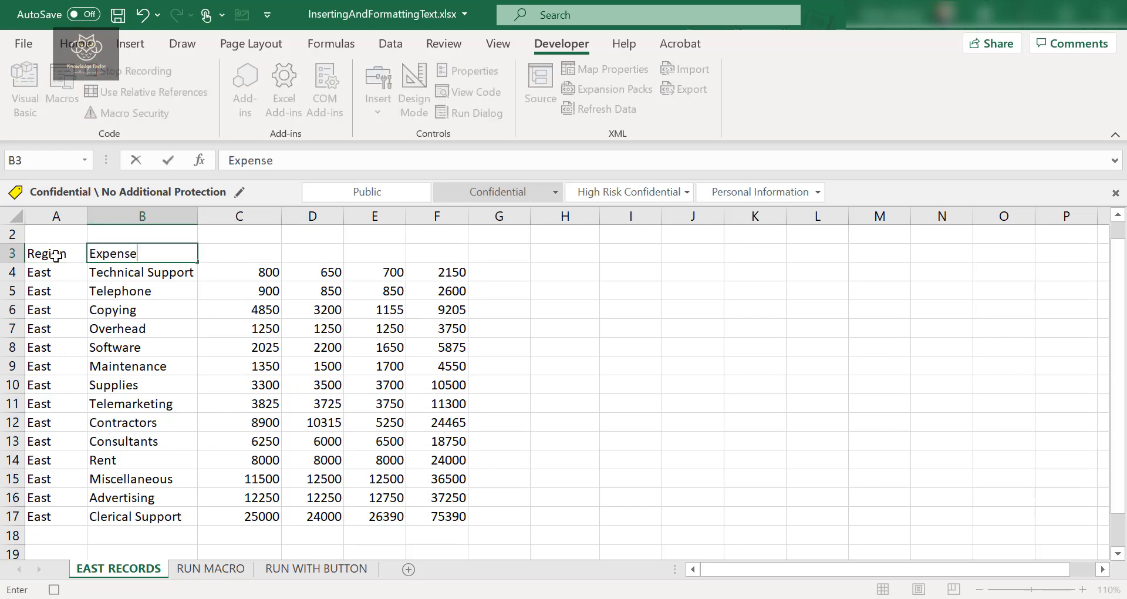
key("Tab")
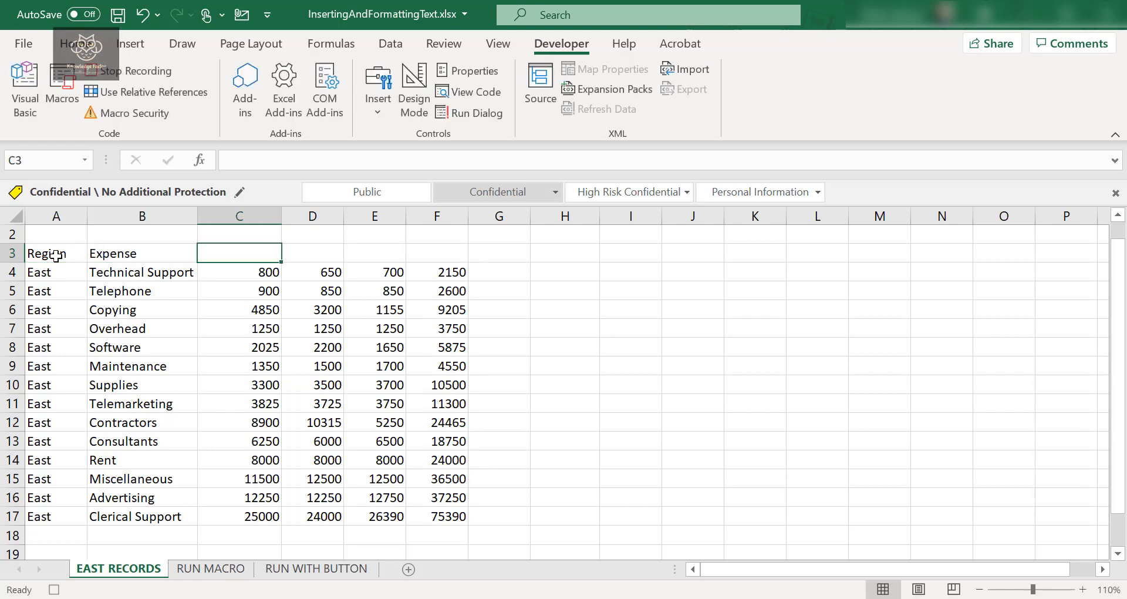
Enter the headers January, February, March and Total in cells C3 to F3.
type("J")
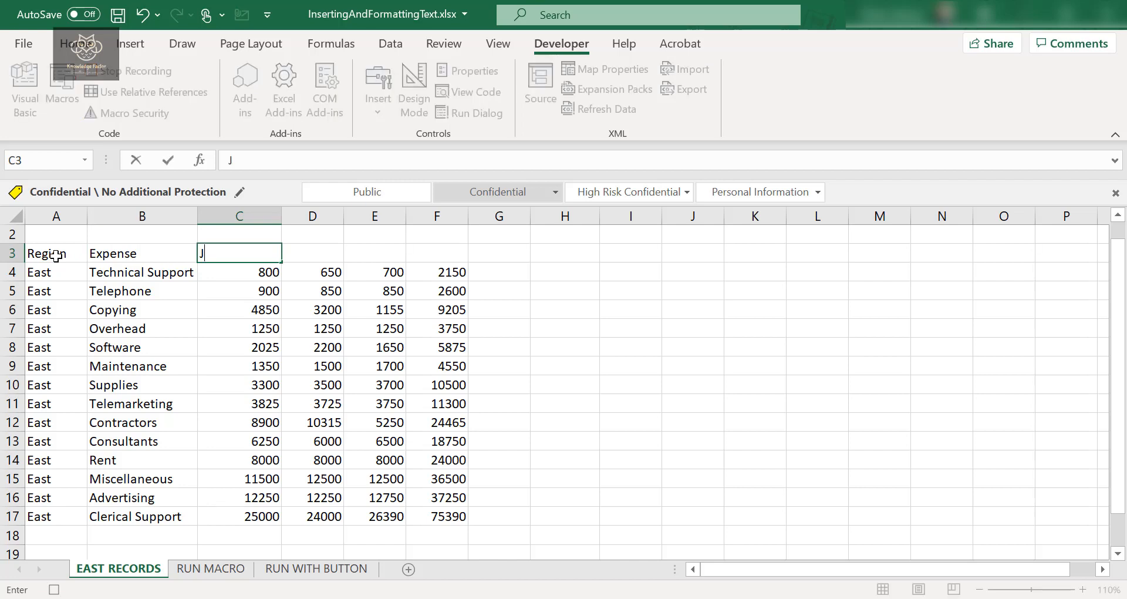
type("anuary")
key("ctrl+Return")
key("Tab")
type("F")
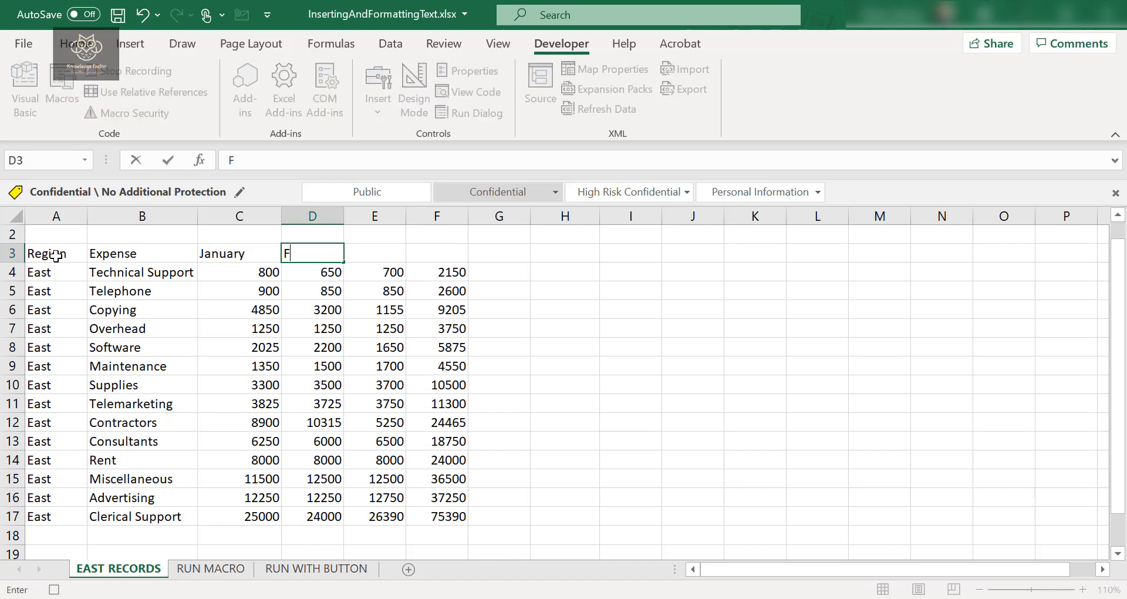
type("ebruary")
key("Tab")
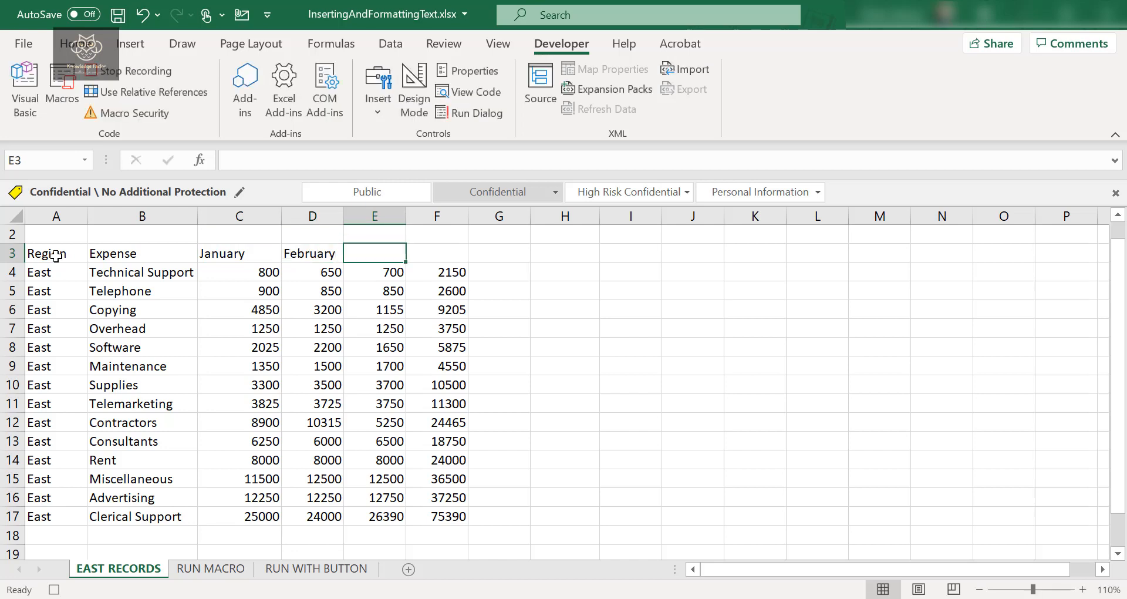
type("March")
key("Tab")
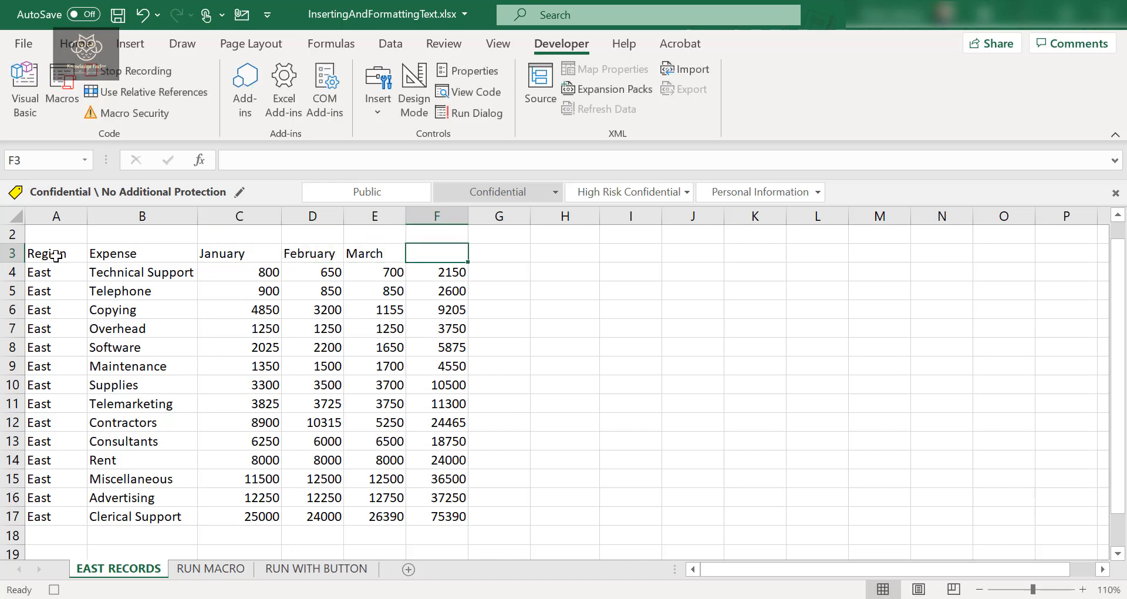
type("Toat")
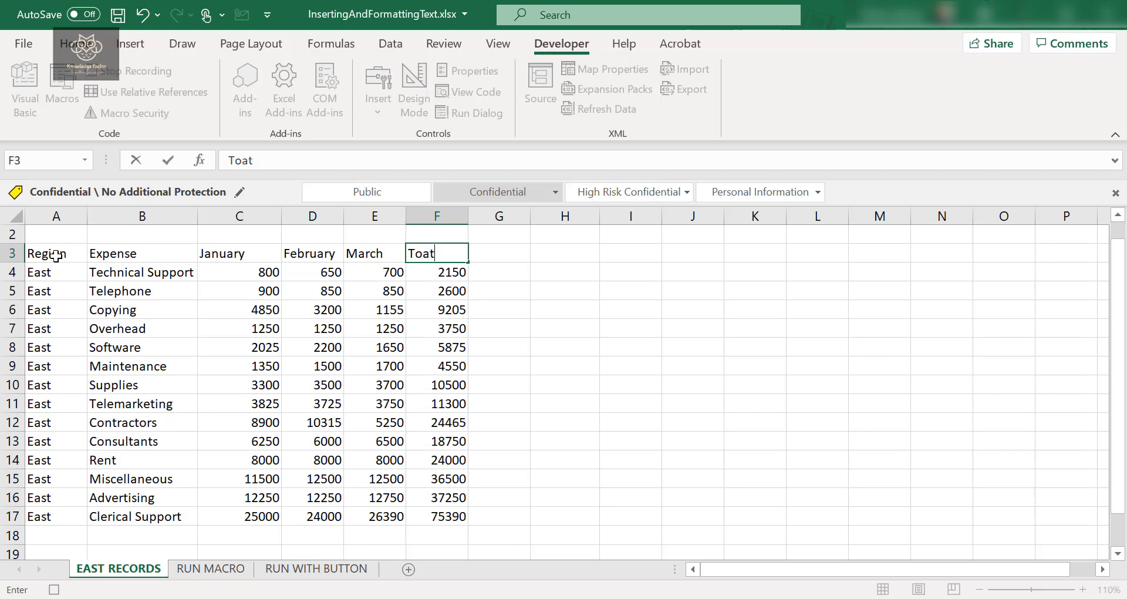
key("BackSpace")
key("BackSpace")
type("tal")
Format the header cells A3:F3 as bold white text on a blue fill.
left_click_drag(51, 253, 417, 254)
left_click(82, 50)
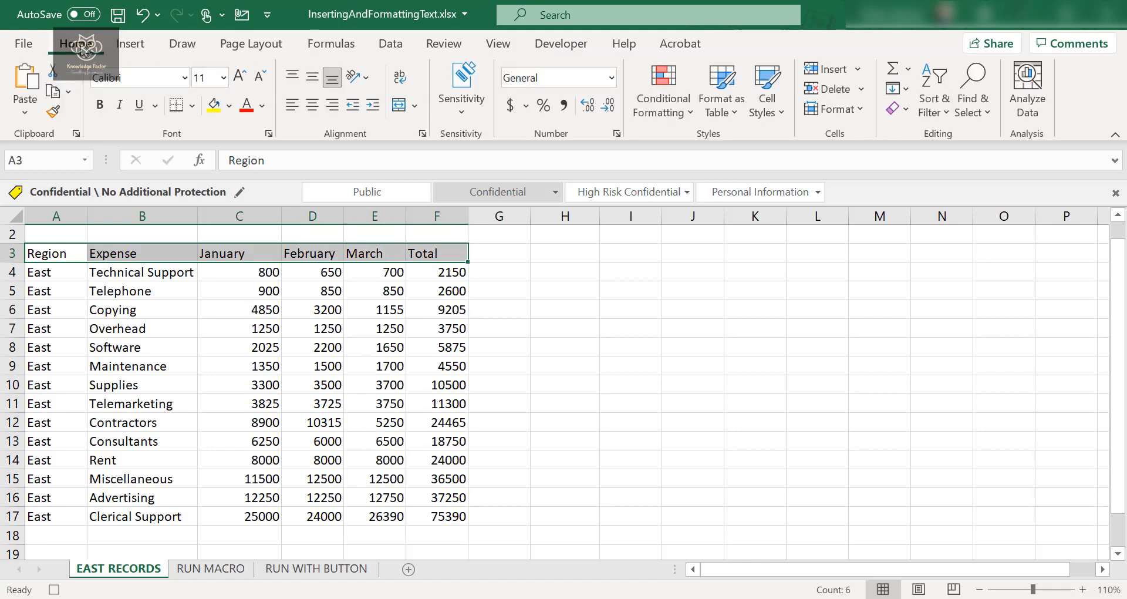
left_click(102, 106)
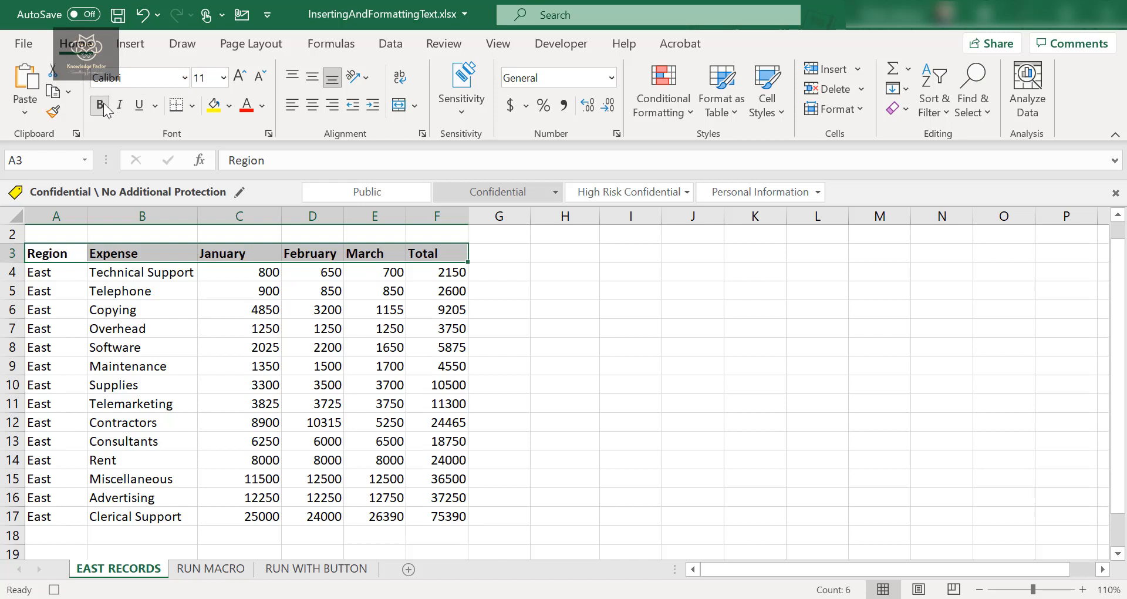
left_click(229, 106)
left_click(262, 121)
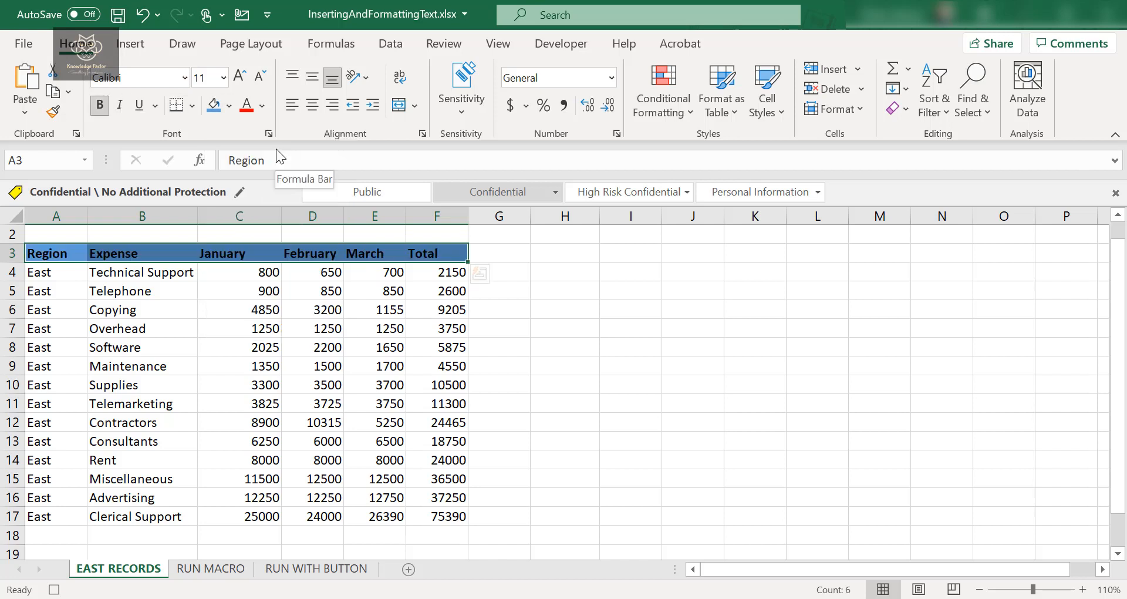
left_click(262, 106)
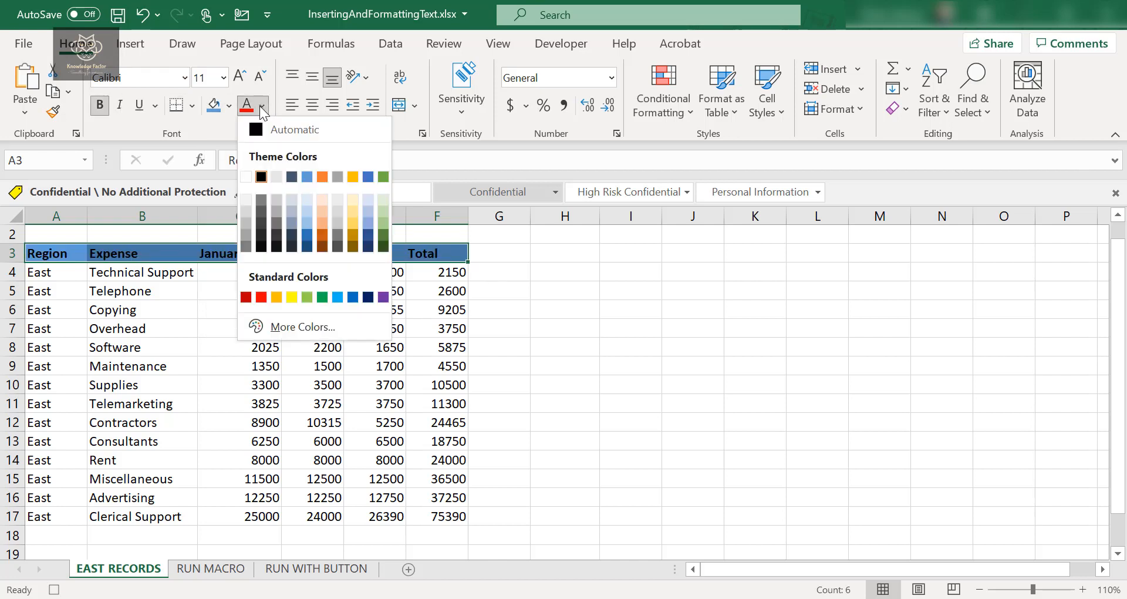
left_click(246, 177)
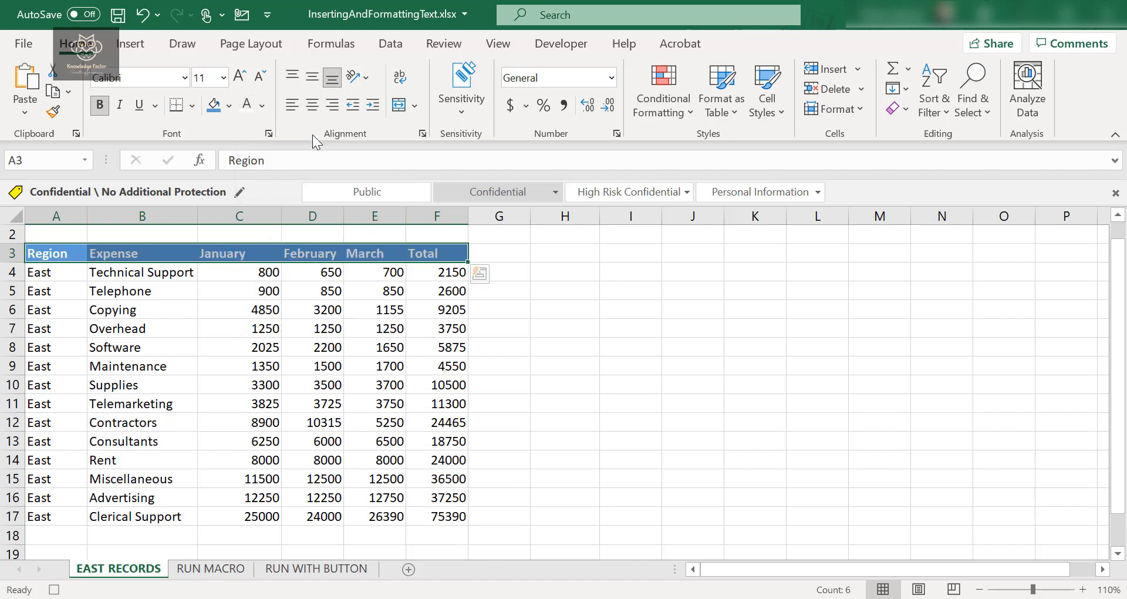
Center the header text in A3:F3 and add a bottom border to those cells.
left_click(312, 107)
left_click(559, 365)
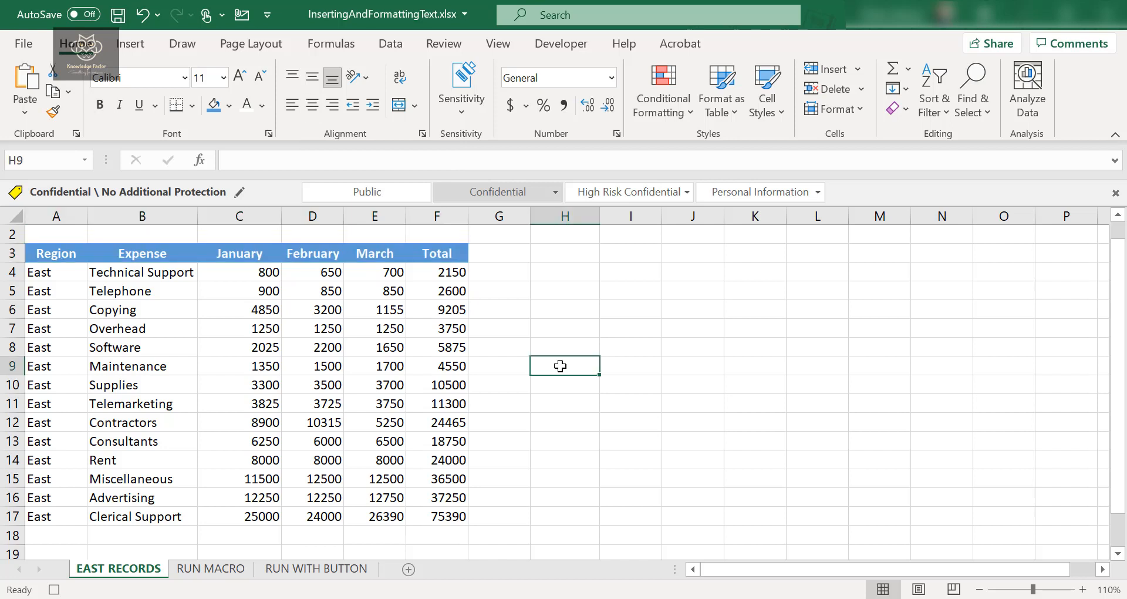
left_click_drag(58, 253, 438, 255)
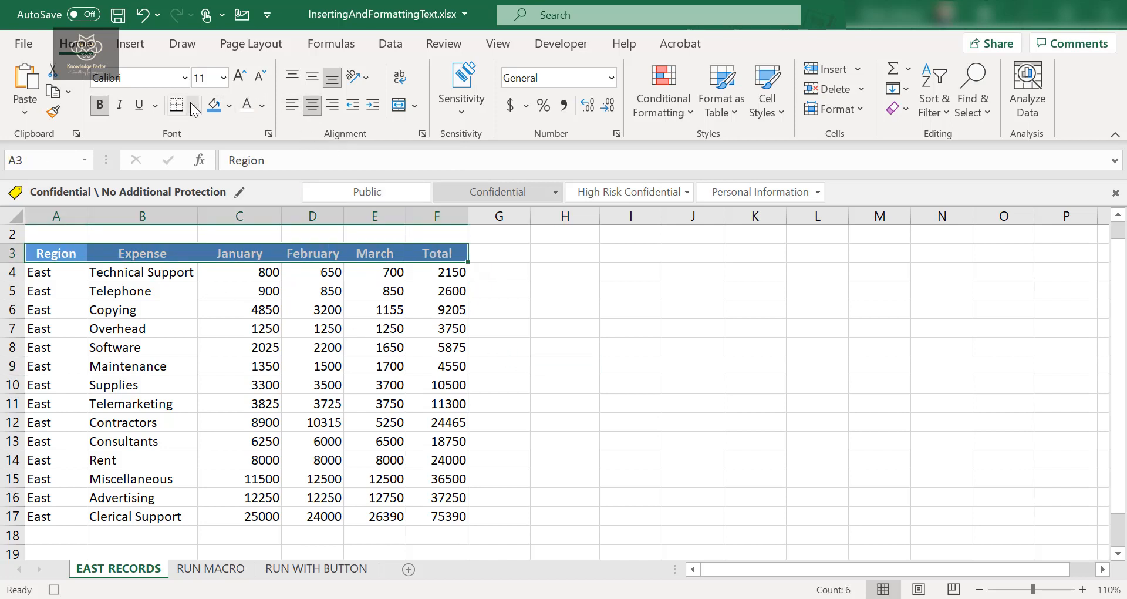
left_click(506, 349)
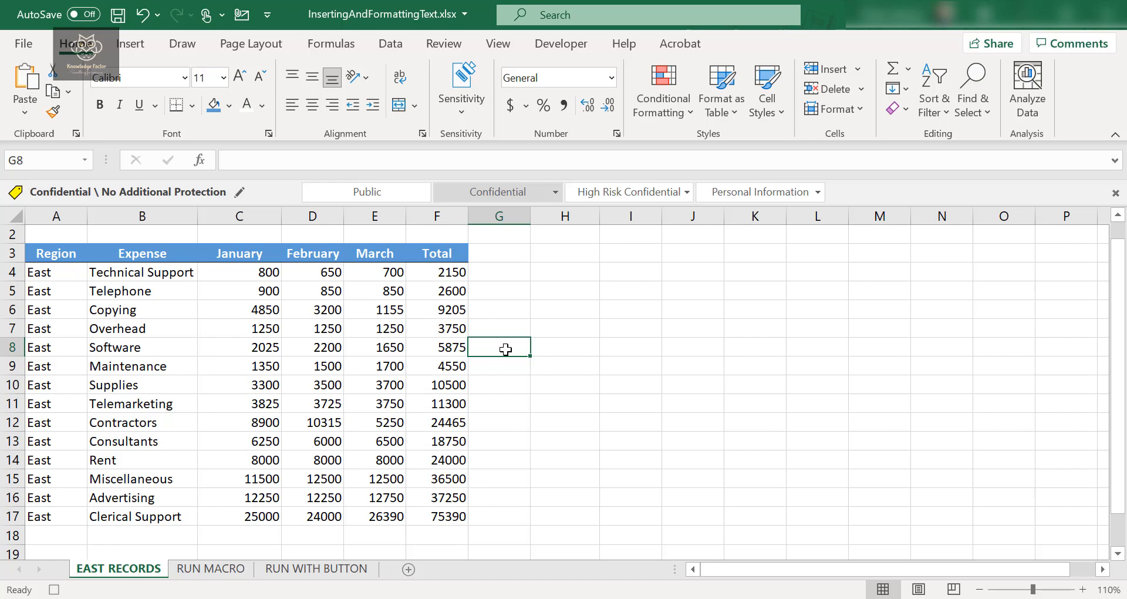
Apply the dollar Accounting number format to the amounts in C4:F17.
left_click_drag(242, 273, 253, 292)
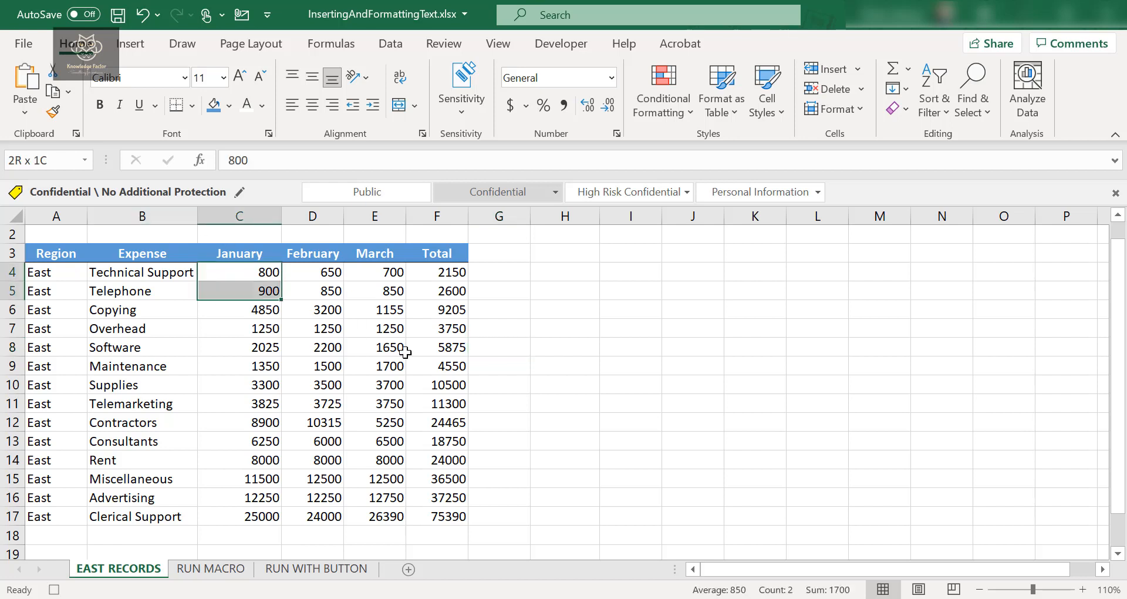
left_click_drag(405, 351, 448, 514)
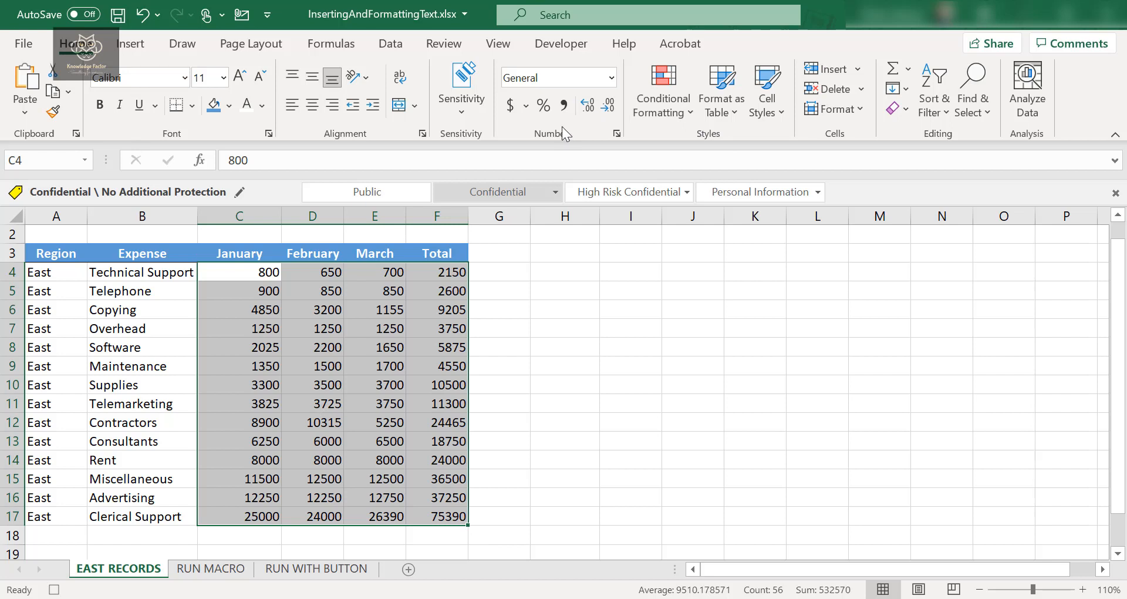
left_click(511, 107)
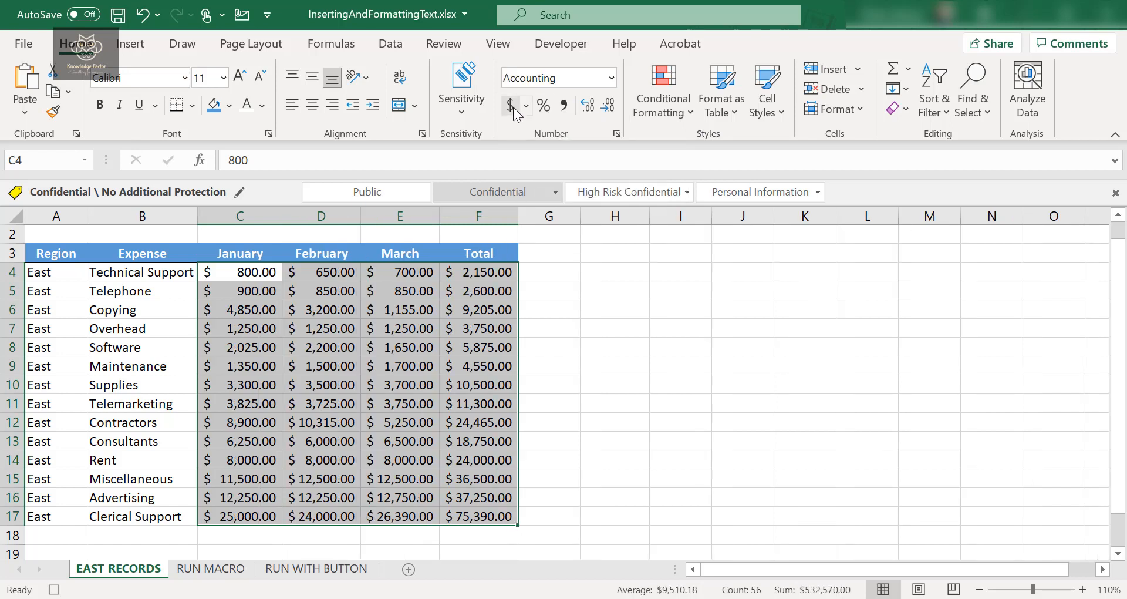
left_click(629, 301)
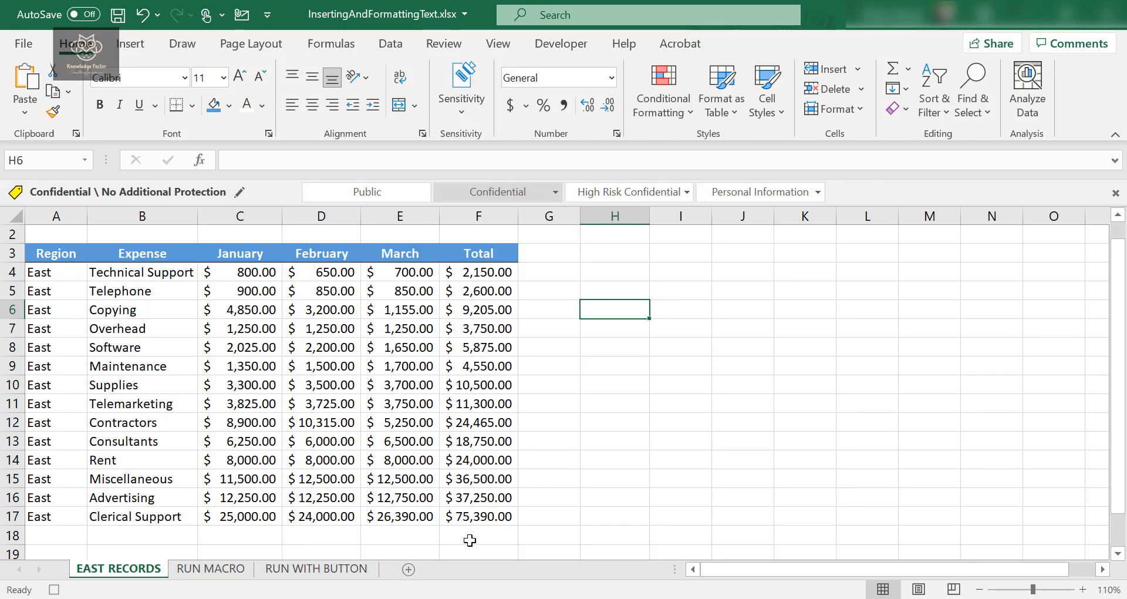
Stop recording the AddFormatHeaders macro.
left_click(565, 46)
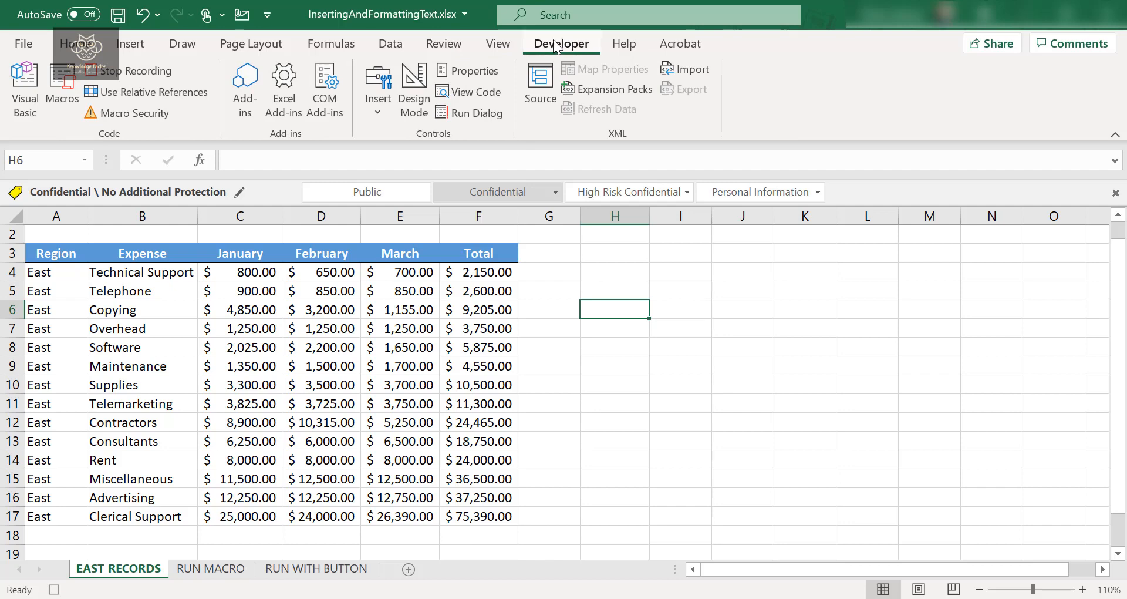
left_click(128, 78)
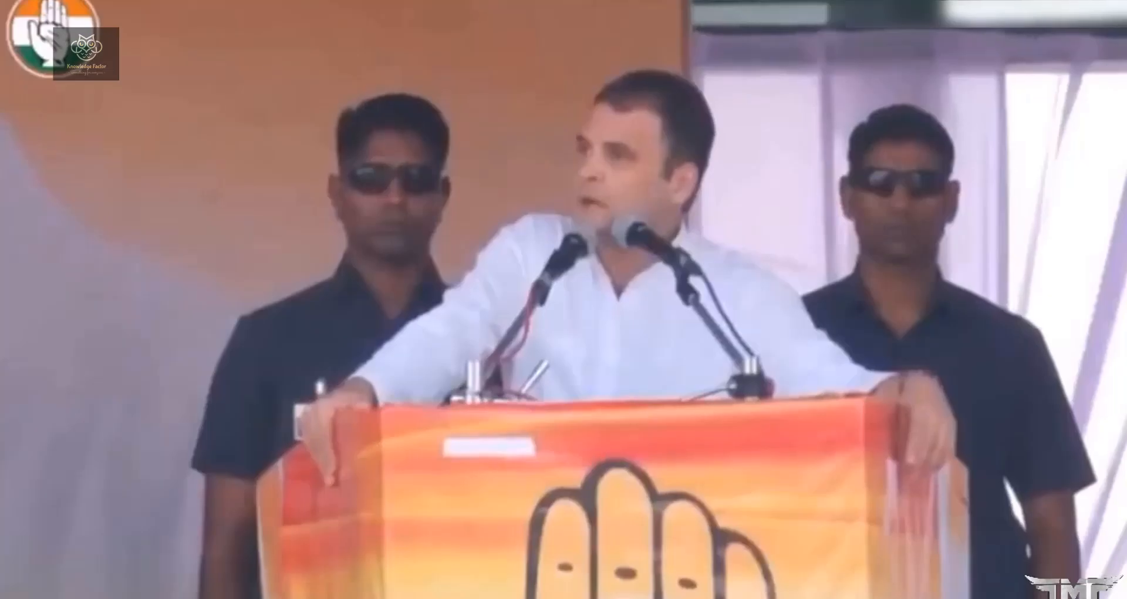